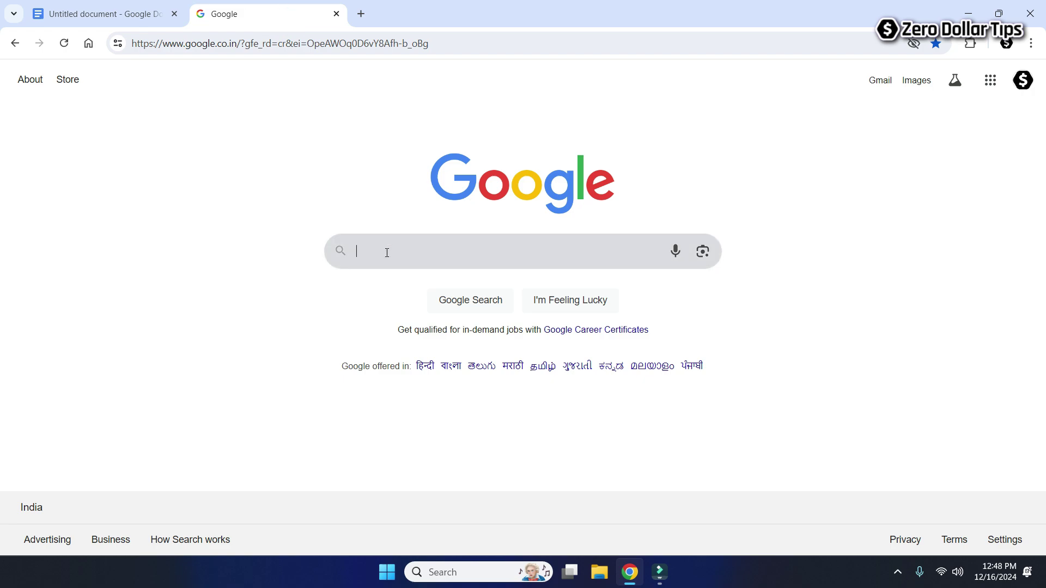
Search Google for "chrome web store" and open the Chrome Web Store site
text(c)
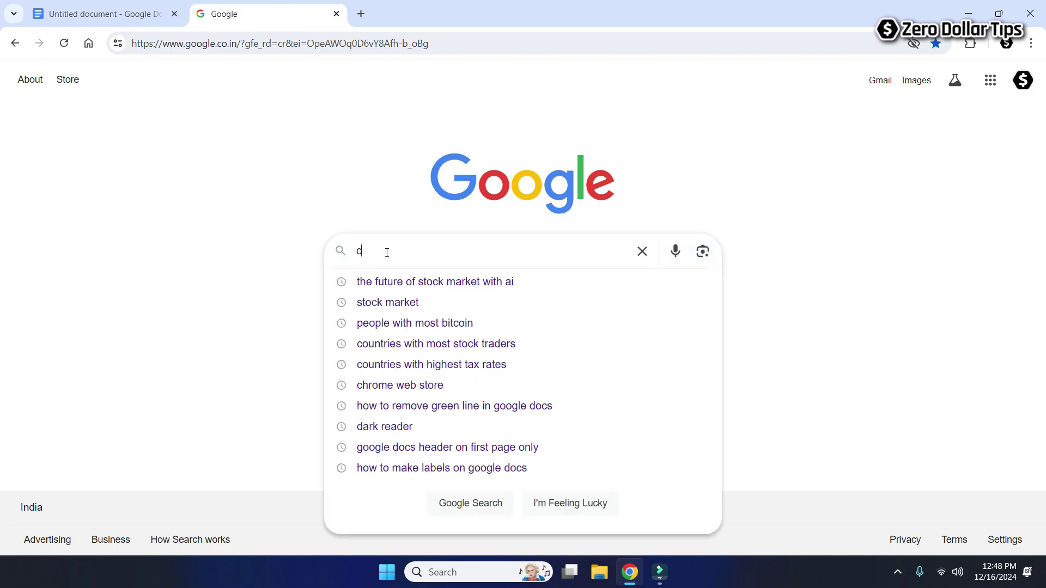
text(hrome web stor)
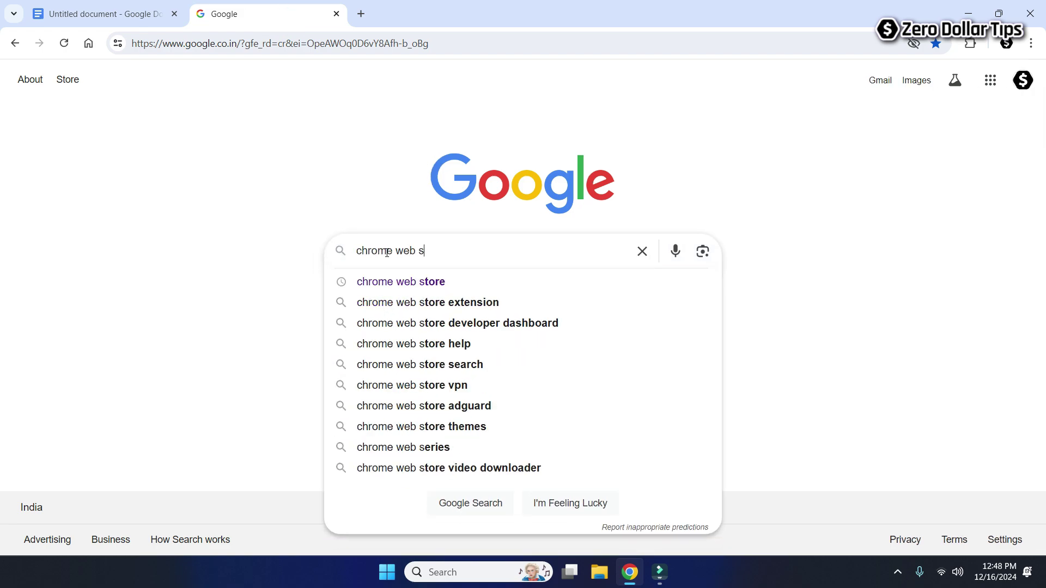
key(Return)
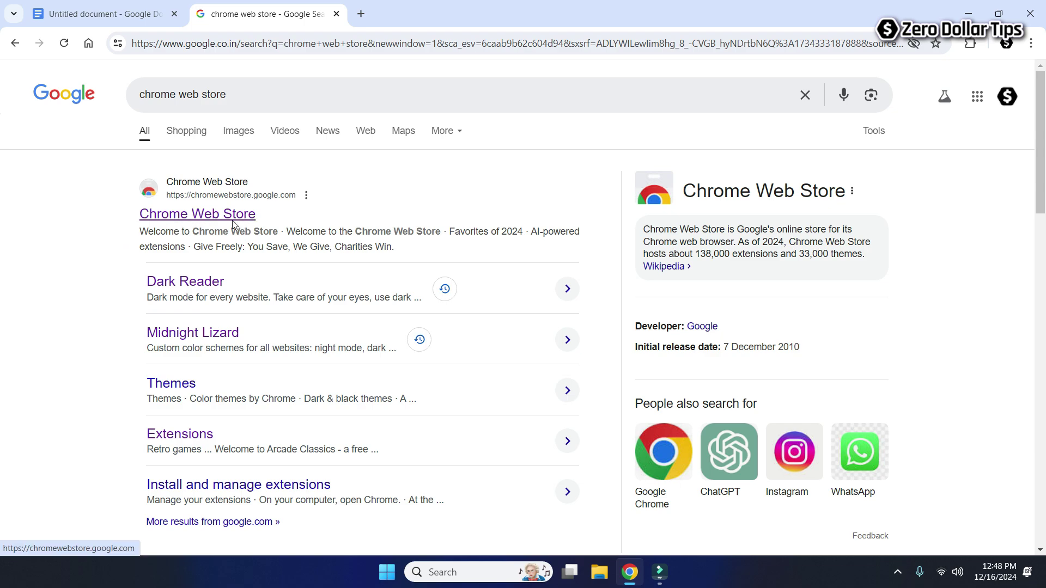
click(222, 215)
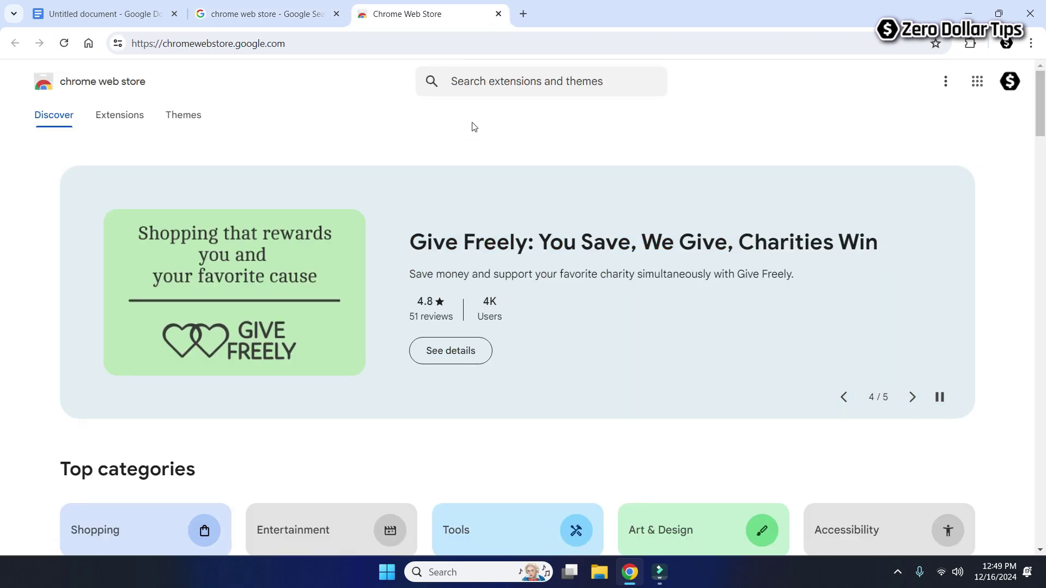
Search the Chrome Web Store for "dark mode google docs"
click(476, 82)
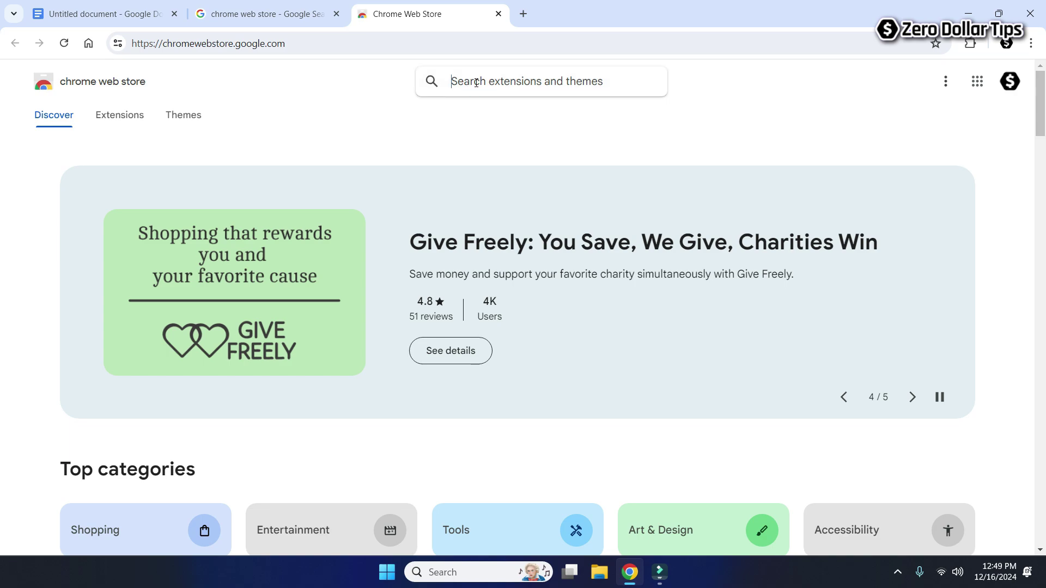
text(dark)
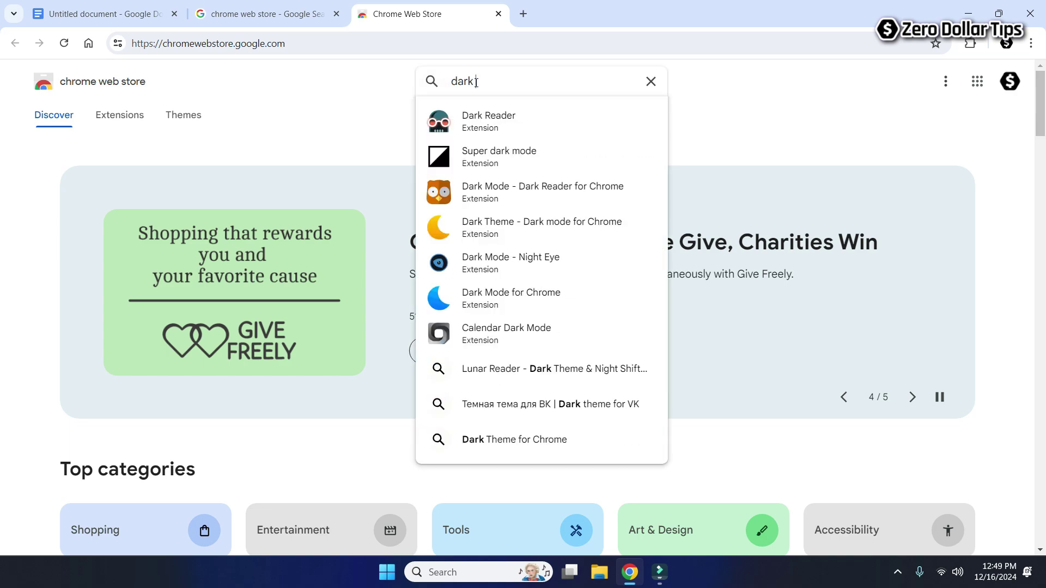
text( mode google docs)
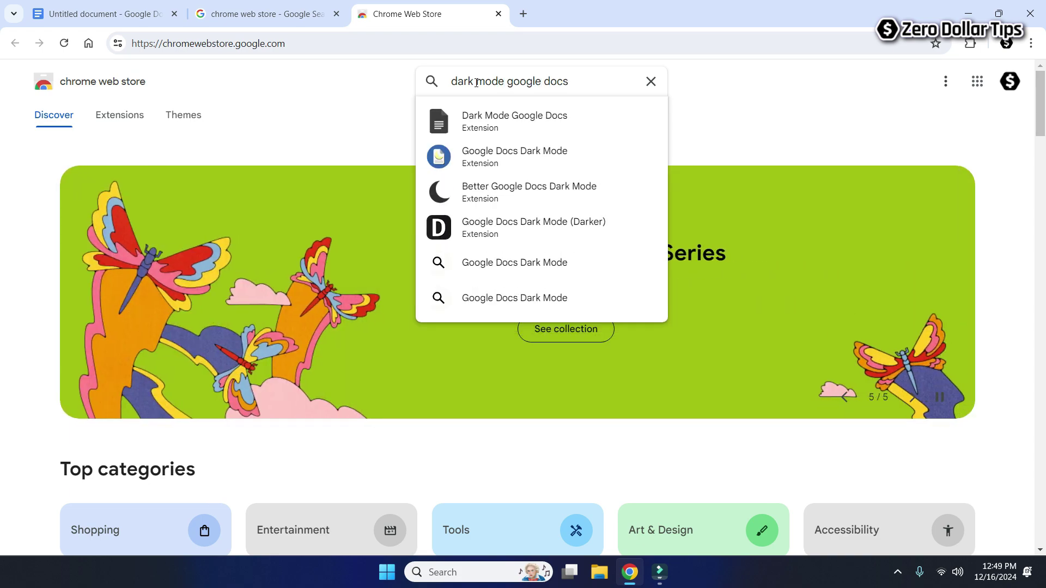
key(Return)
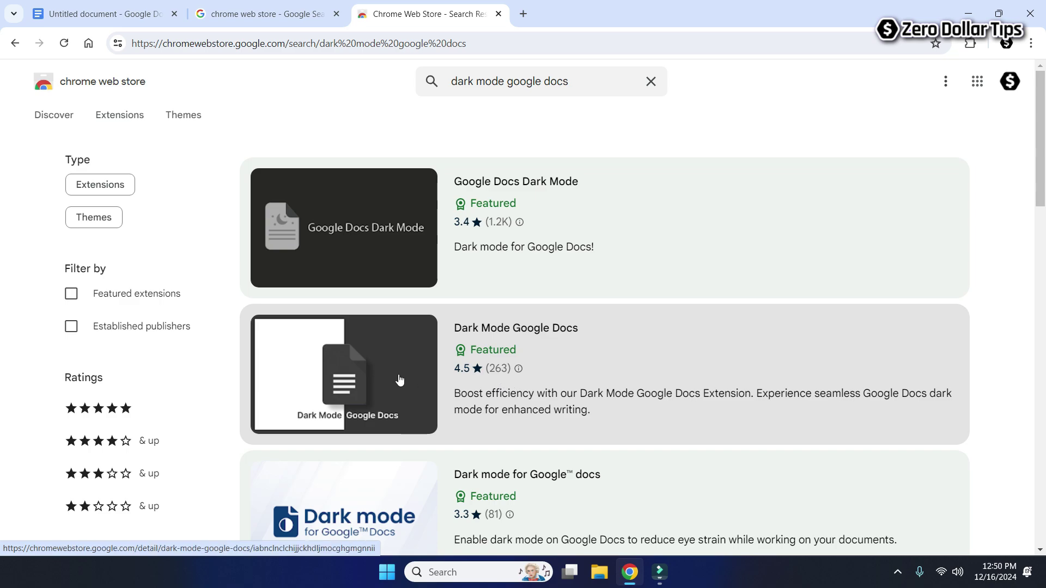
Open the Dark Mode Google Docs extension page and add the extension to Chrome
click(413, 358)
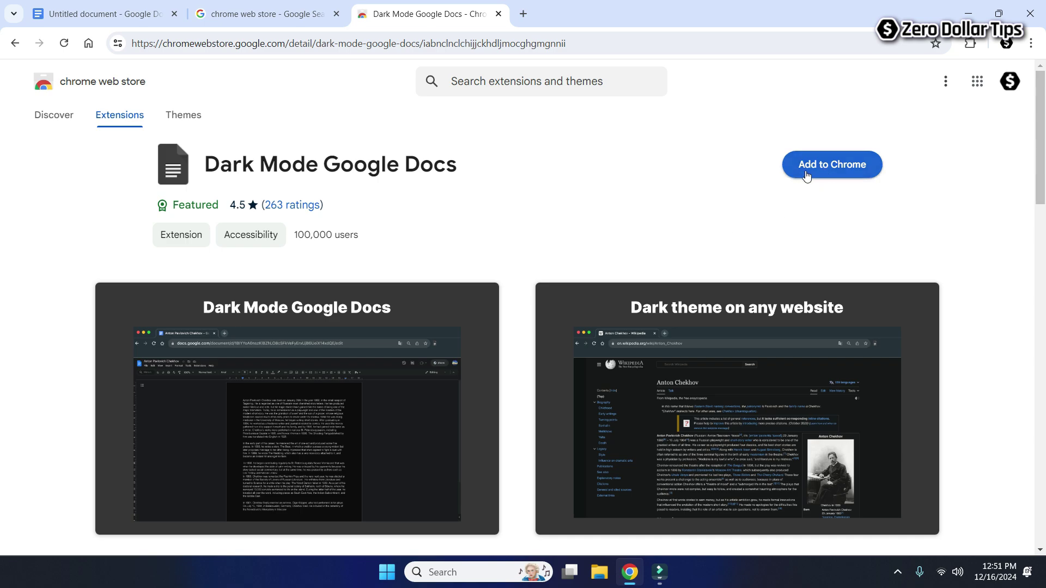
click(823, 174)
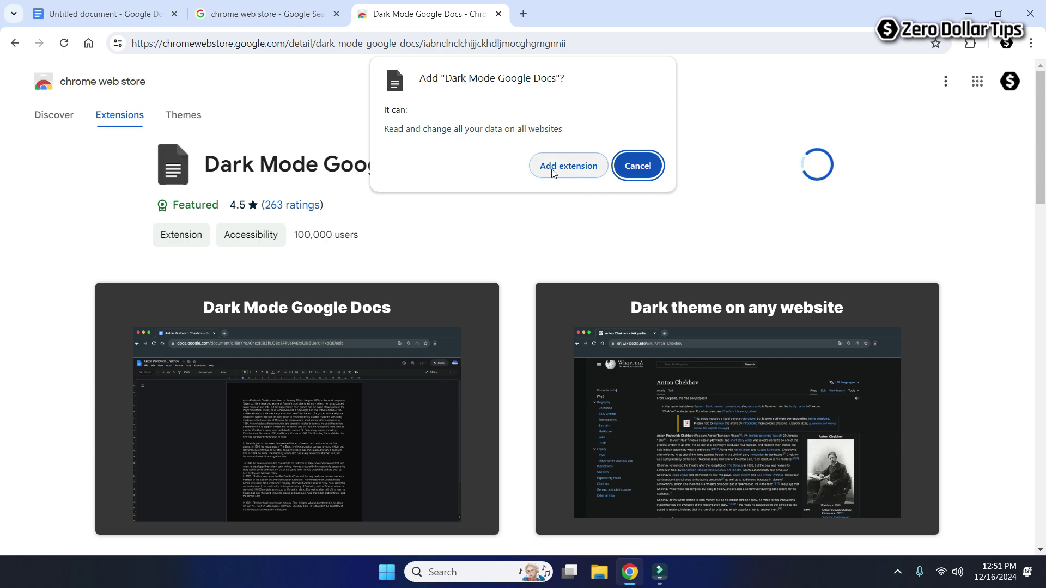
click(558, 169)
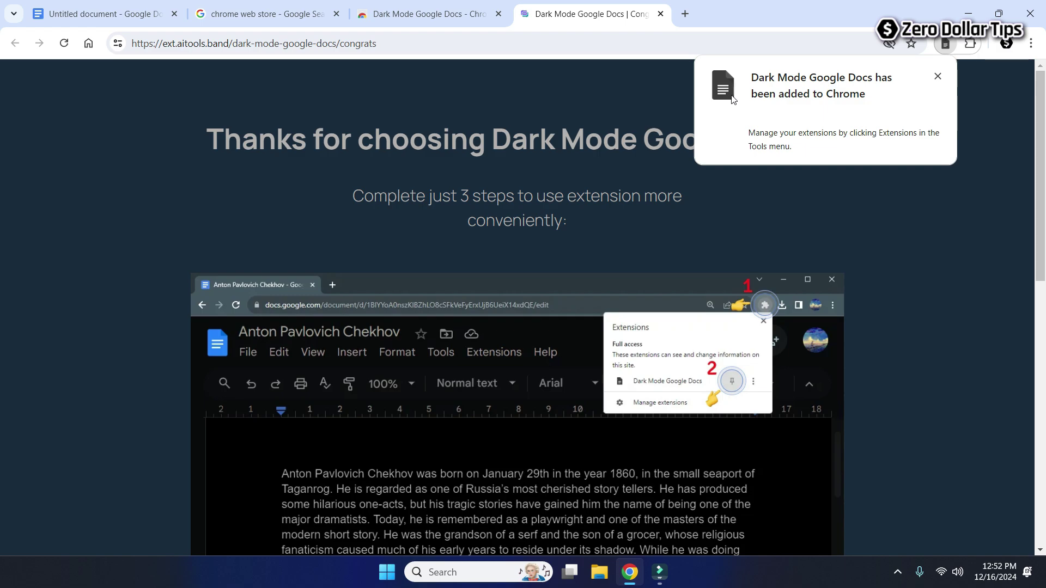
Return to the untitled Google Docs document and pin the Dark Mode Google Docs extension in the browser
click(100, 13)
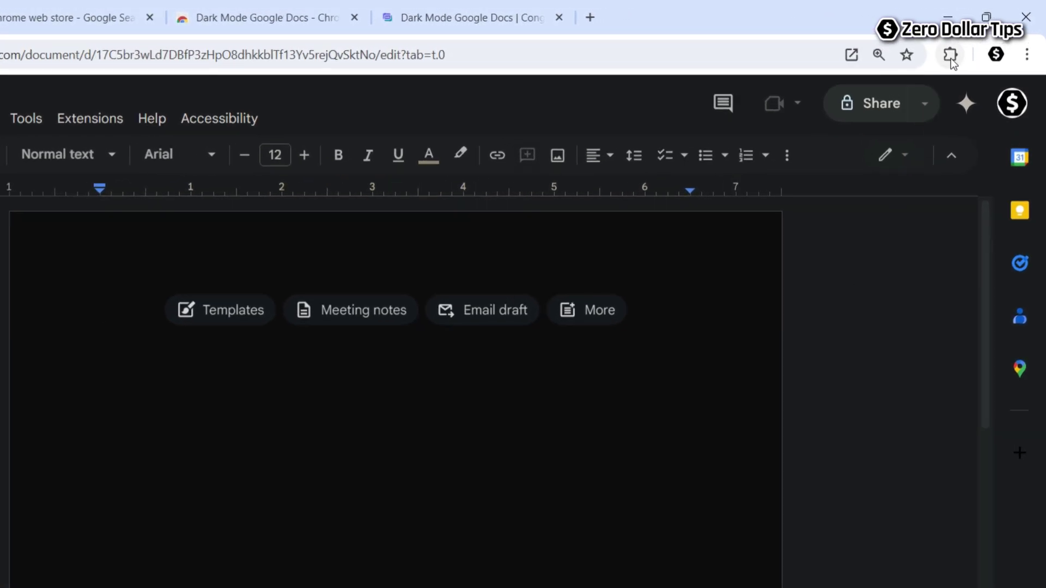
click(951, 56)
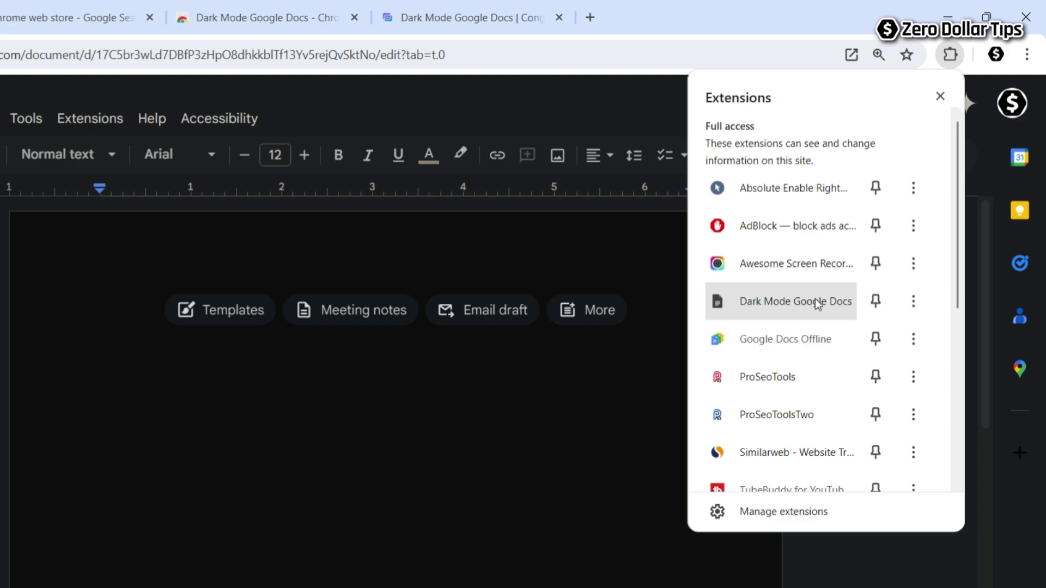
click(875, 301)
scroll(879, 348, down, 1)
click(883, 581)
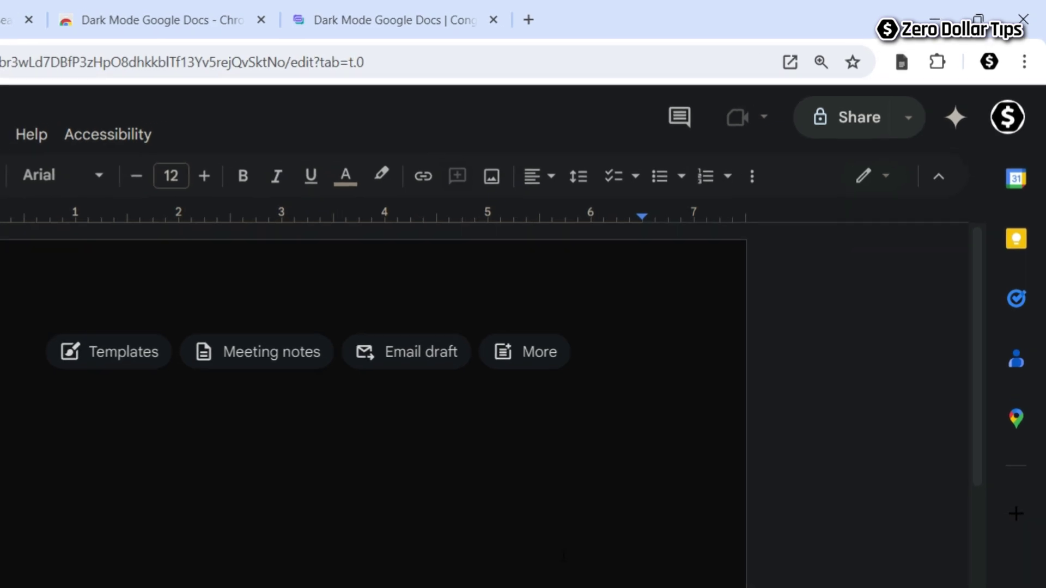
Open the pinned Dark Mode Google Docs settings and toggle dark mode off and back on
click(902, 62)
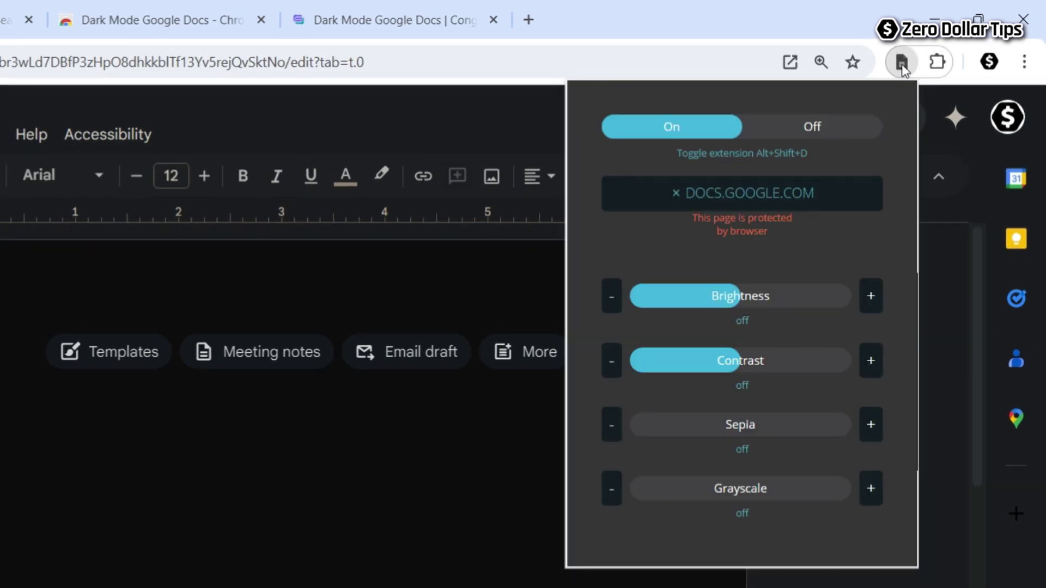
click(812, 130)
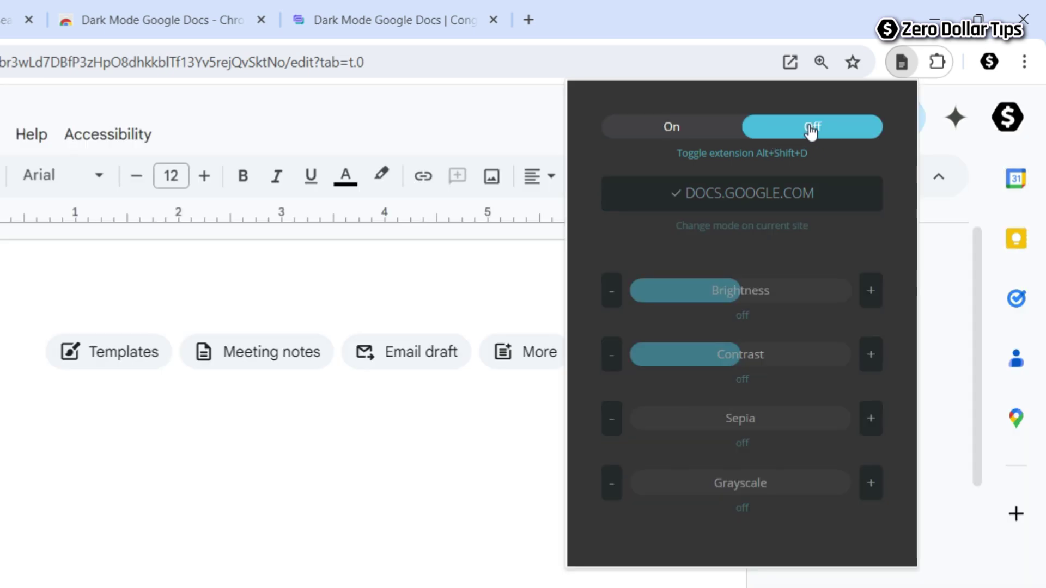
click(672, 131)
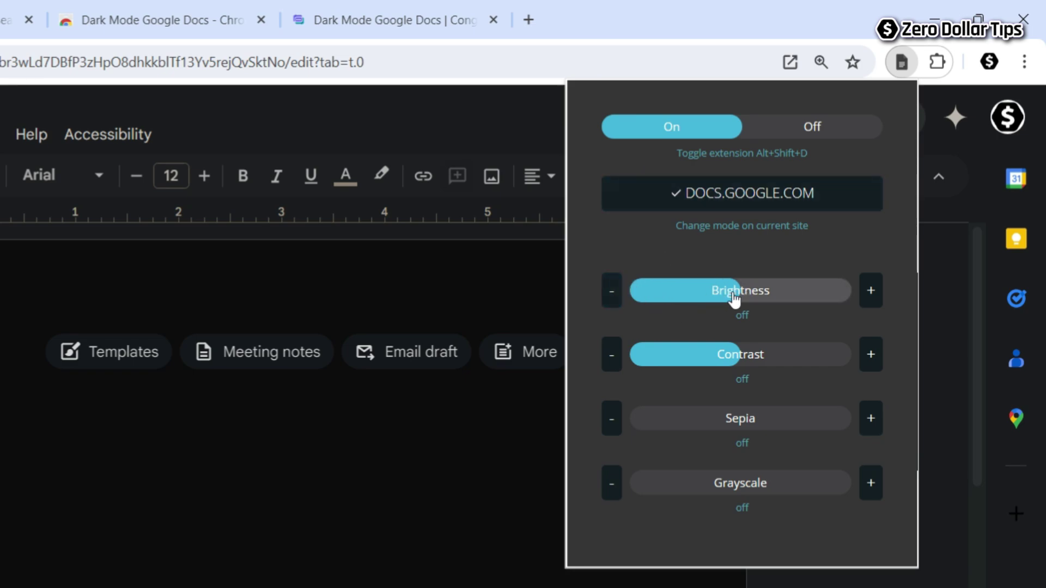
Raise the dark mode brightness to +35, reduce it to +5, and close the extension's settings
drag(734, 298, 815, 296)
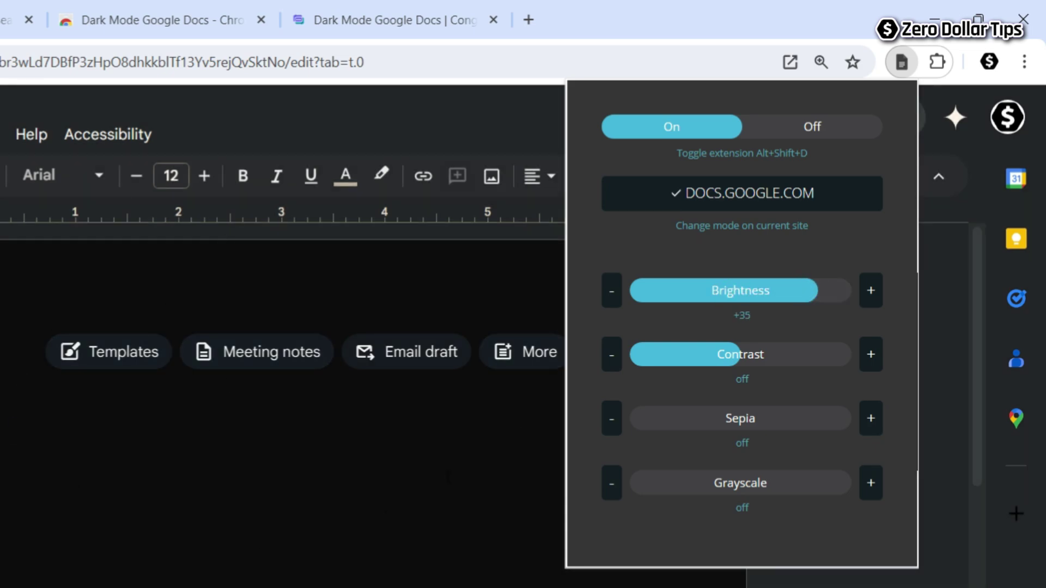
mouse_move(712, 355)
mouse_down()
mouse_move(842, 357)
mouse_move(696, 355)
mouse_up()
drag(769, 288, 695, 290)
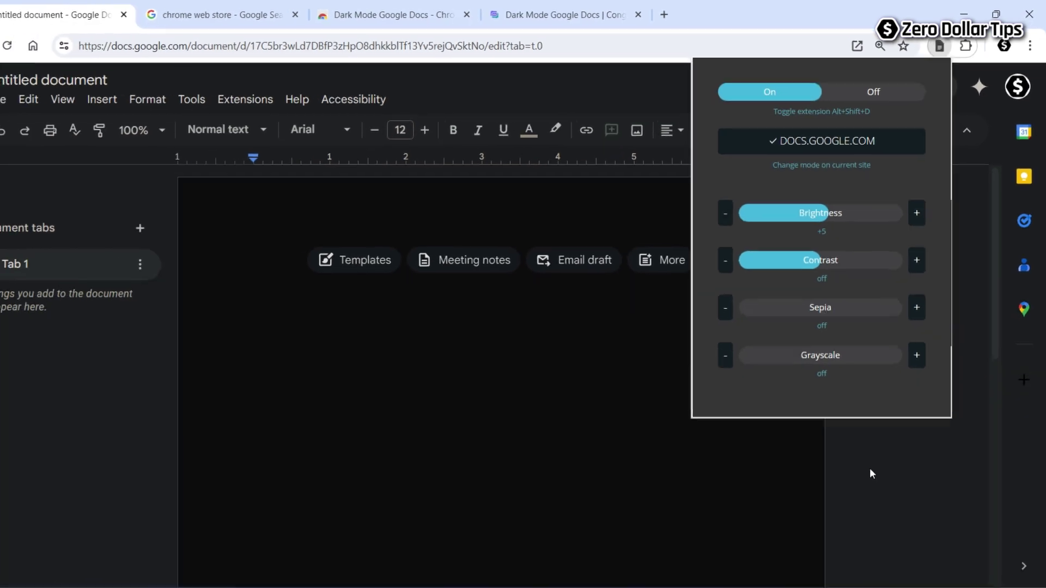
click(878, 444)
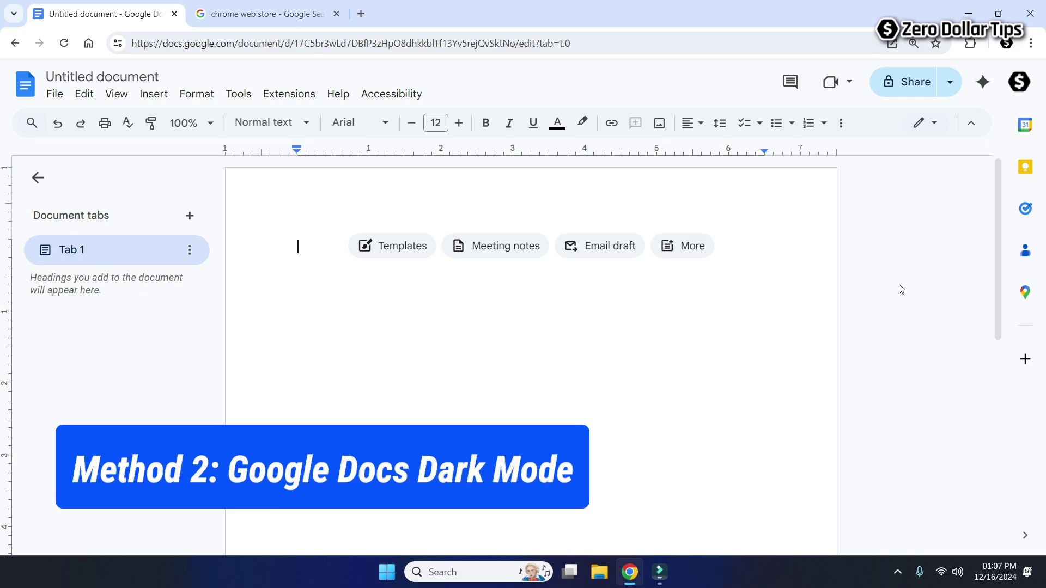
Reopen the Chrome Web Store from the Google search results and search it for "google docs dark mode"
click(275, 7)
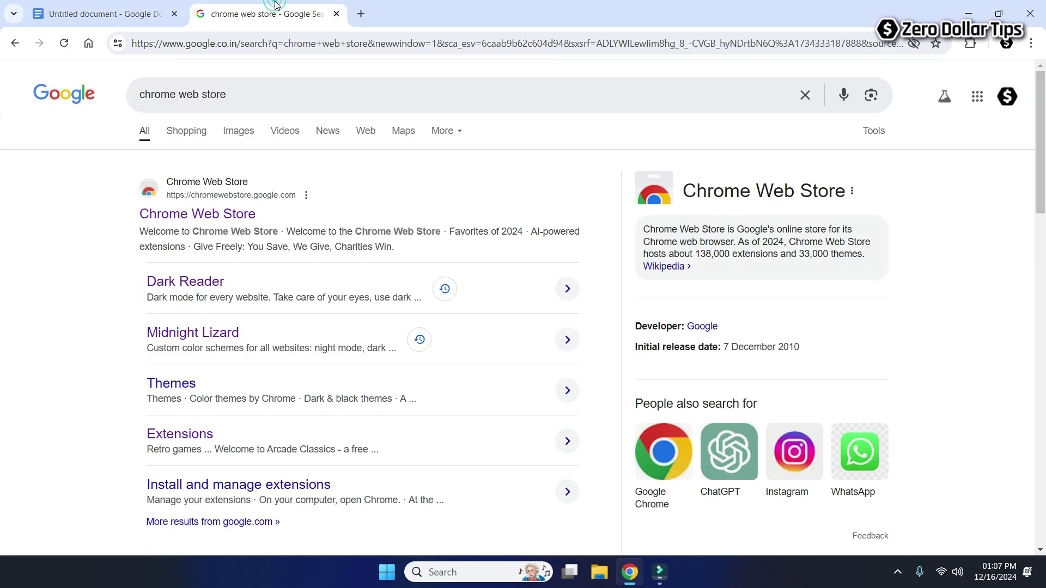
click(229, 217)
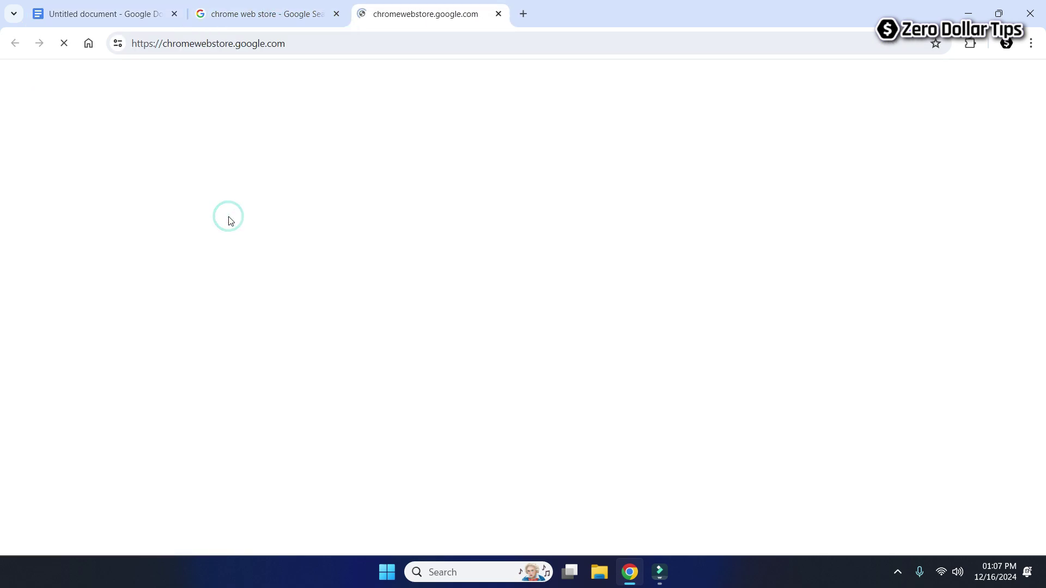
click(454, 81)
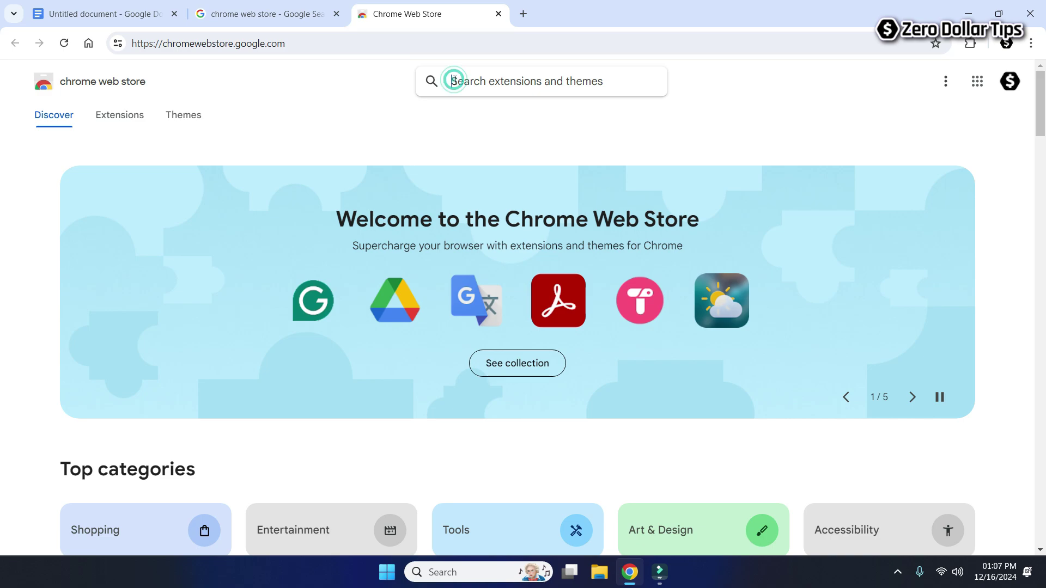
text(googl)
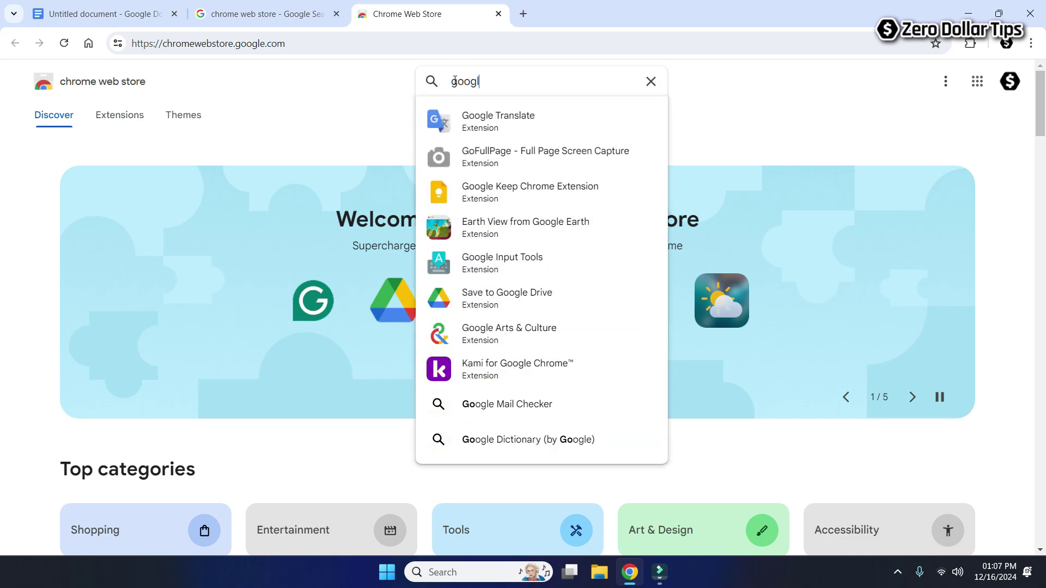
text(e docs dark mode)
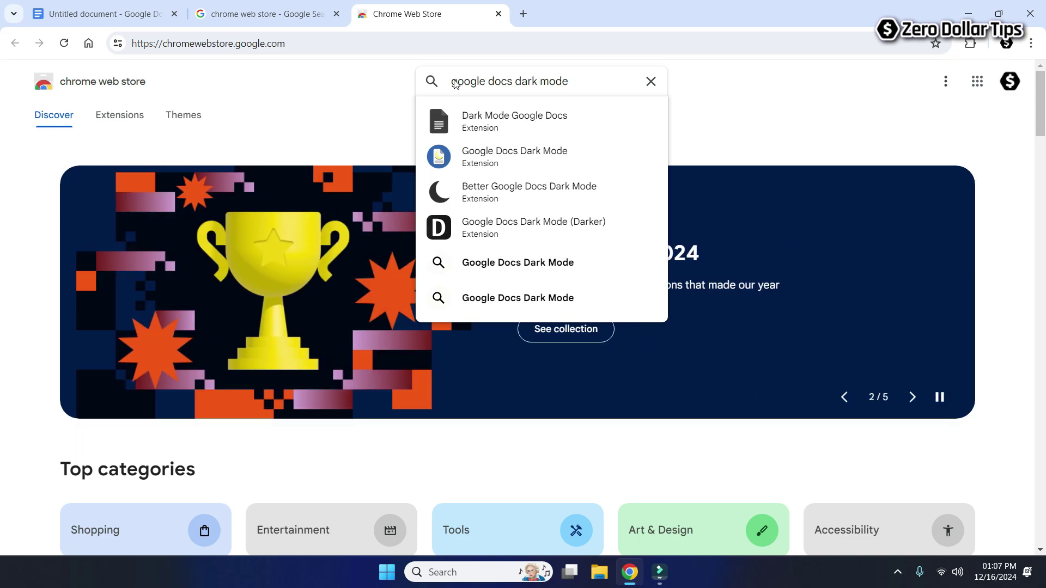
key(Return)
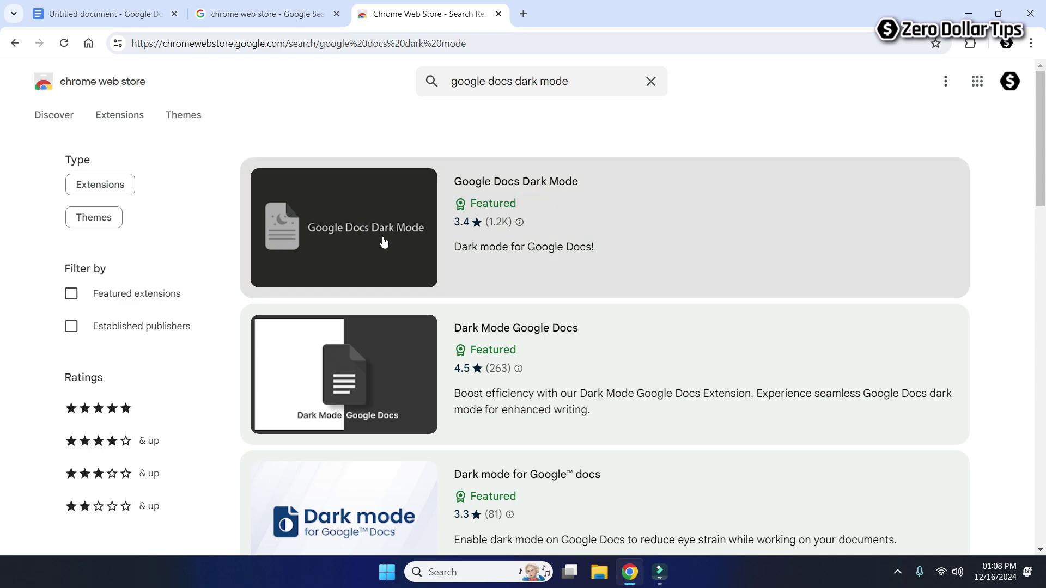
Open the Google Docs Dark Mode extension page and add the extension to Chrome
click(424, 199)
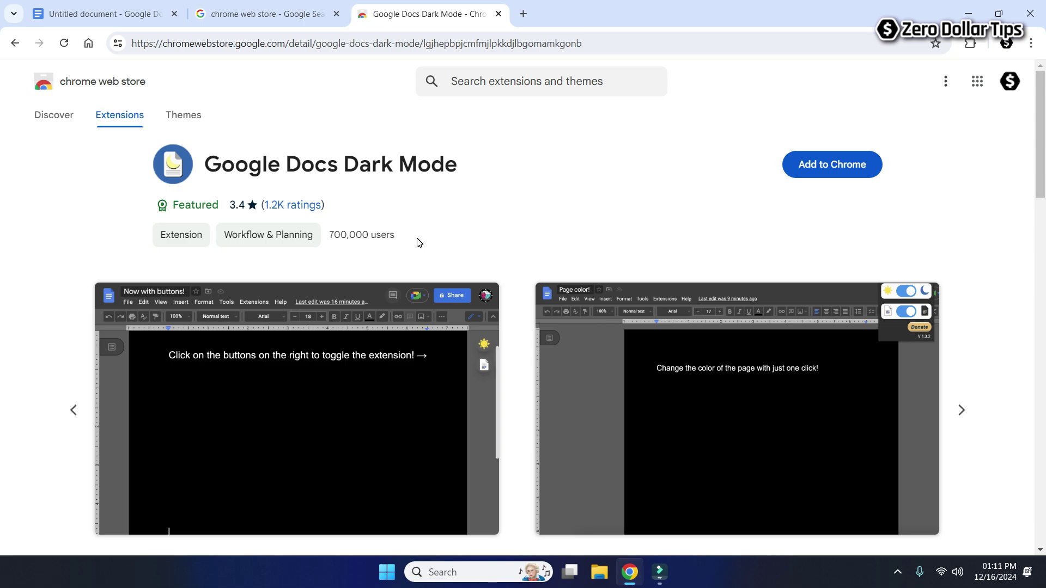
click(826, 169)
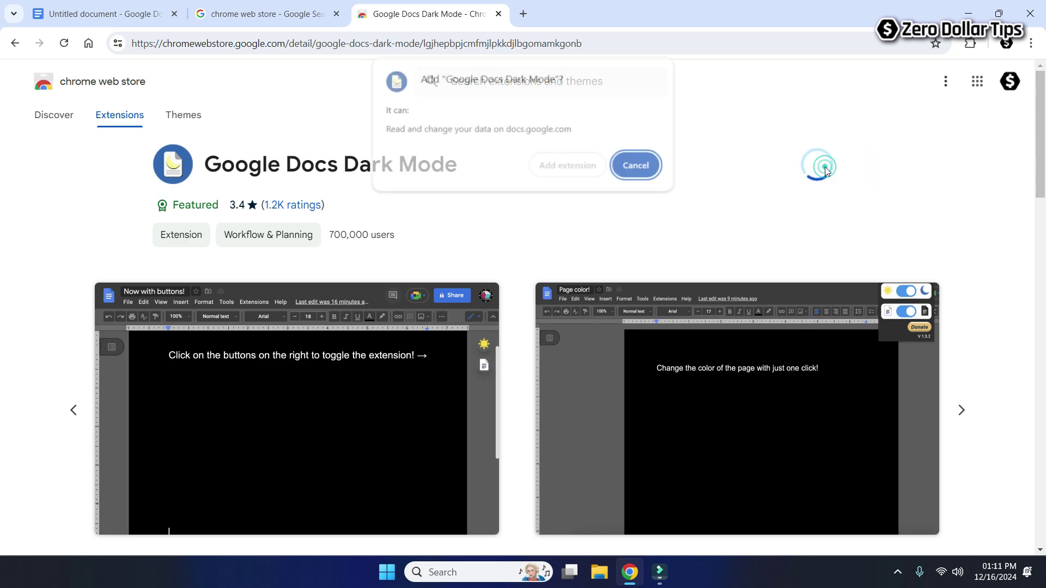
click(568, 168)
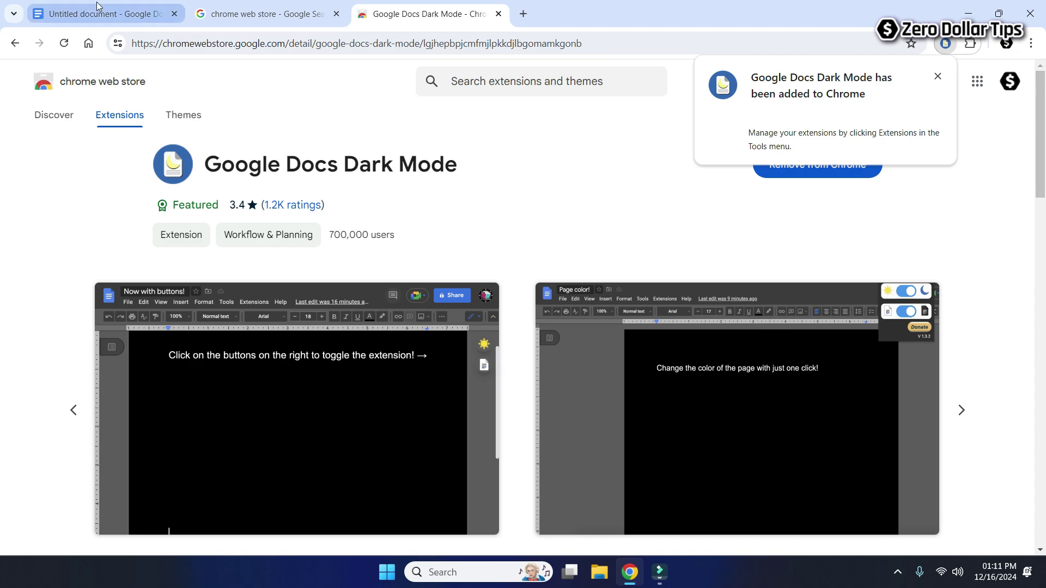
Return to the untitled document and switch its page to a dark background with the Google Docs Dark Mode extension
click(103, 14)
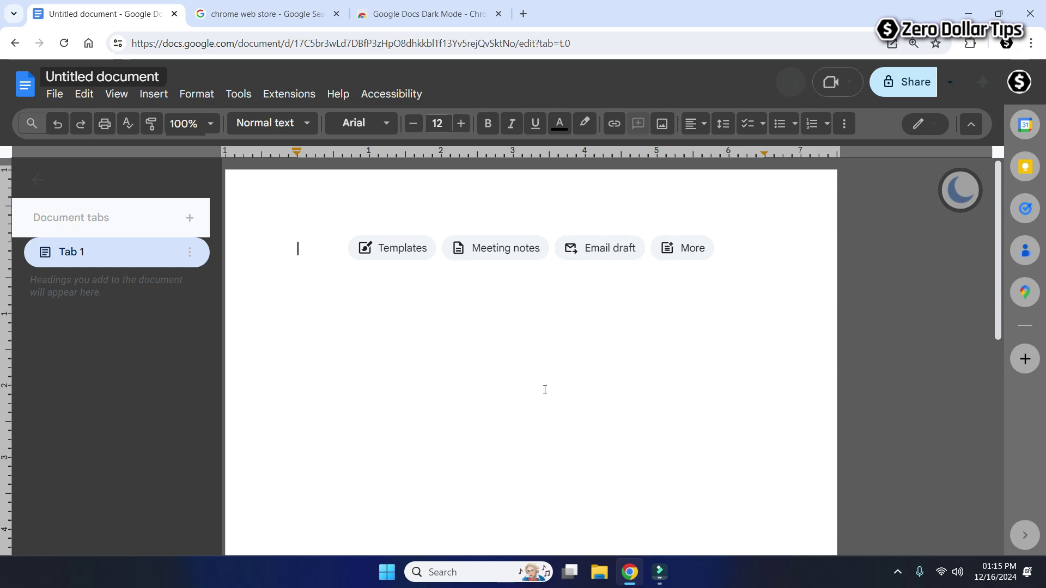
mouse_move(960, 193)
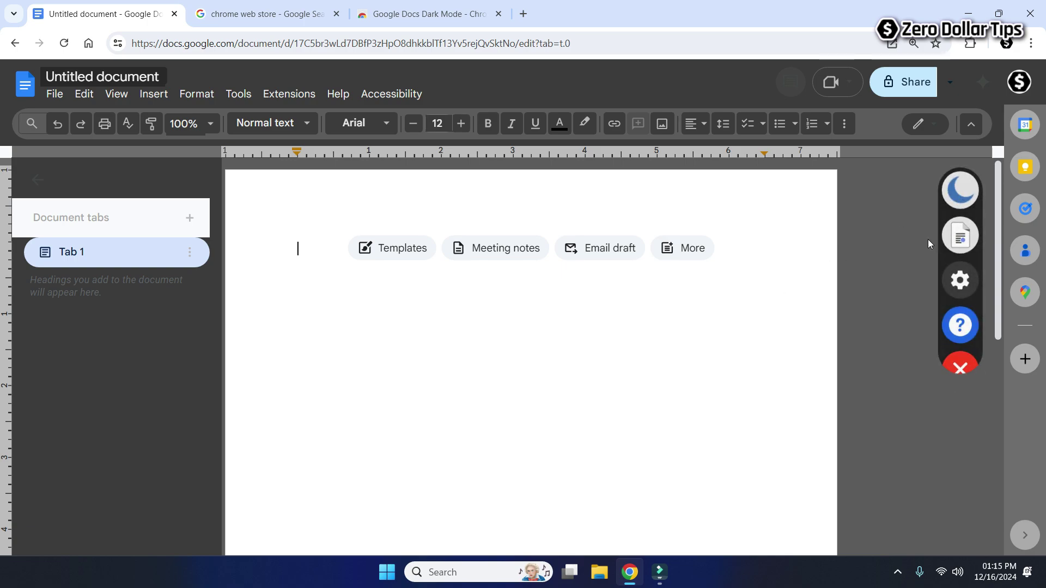
click(956, 241)
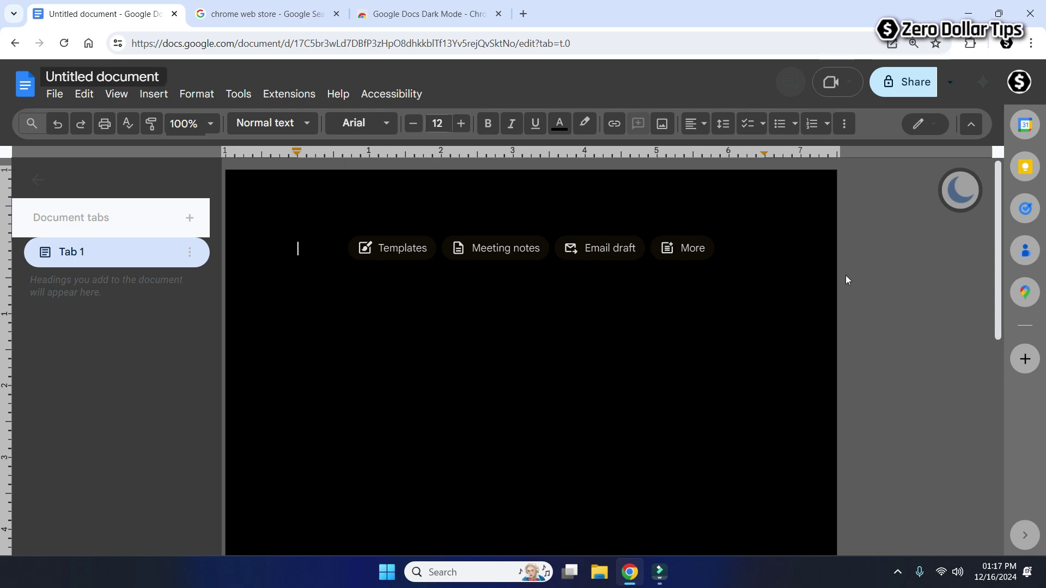
Switch the interface around the document back to light mode with the Google Docs Dark Mode extension
mouse_move(960, 196)
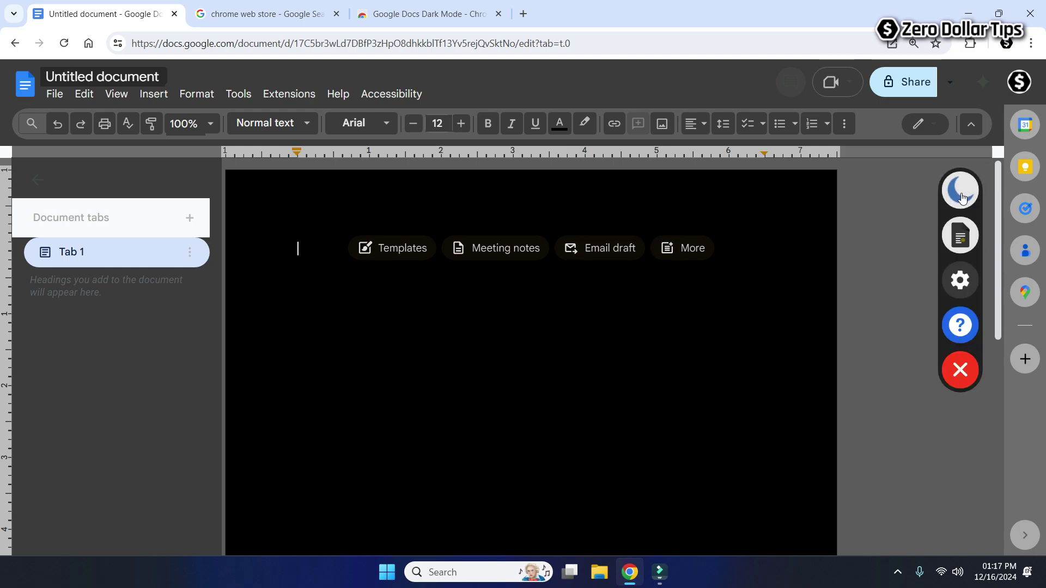
click(962, 195)
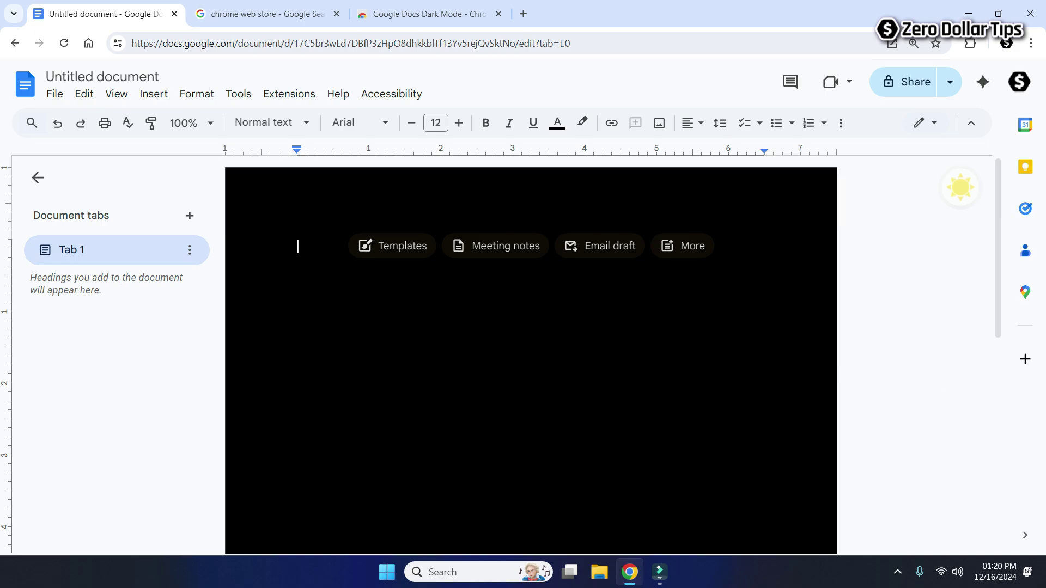
mouse_move(951, 200)
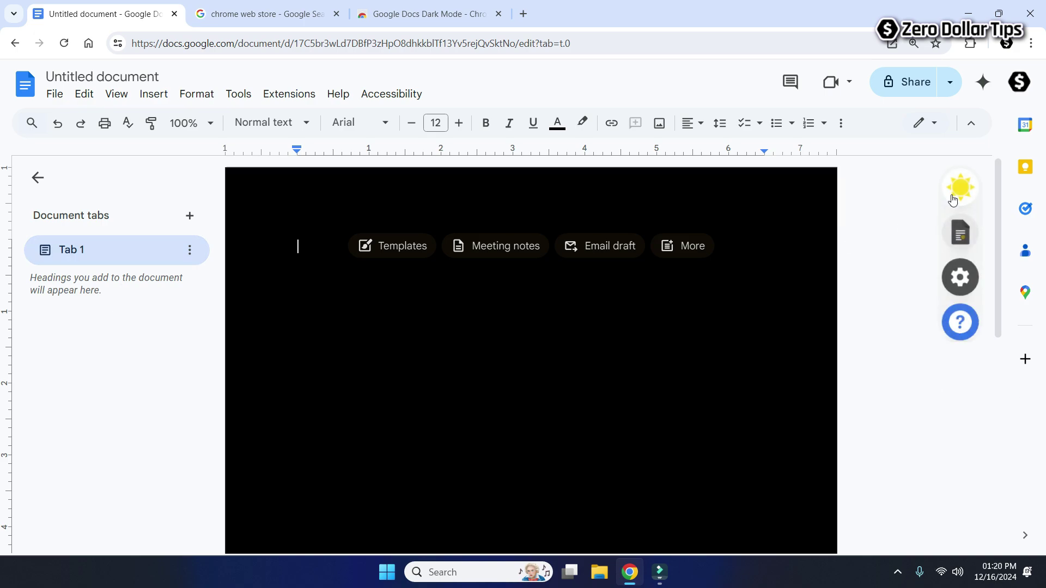
Switch the interface around the document to dark mode, and toggle the page background to light and back to dark
click(961, 188)
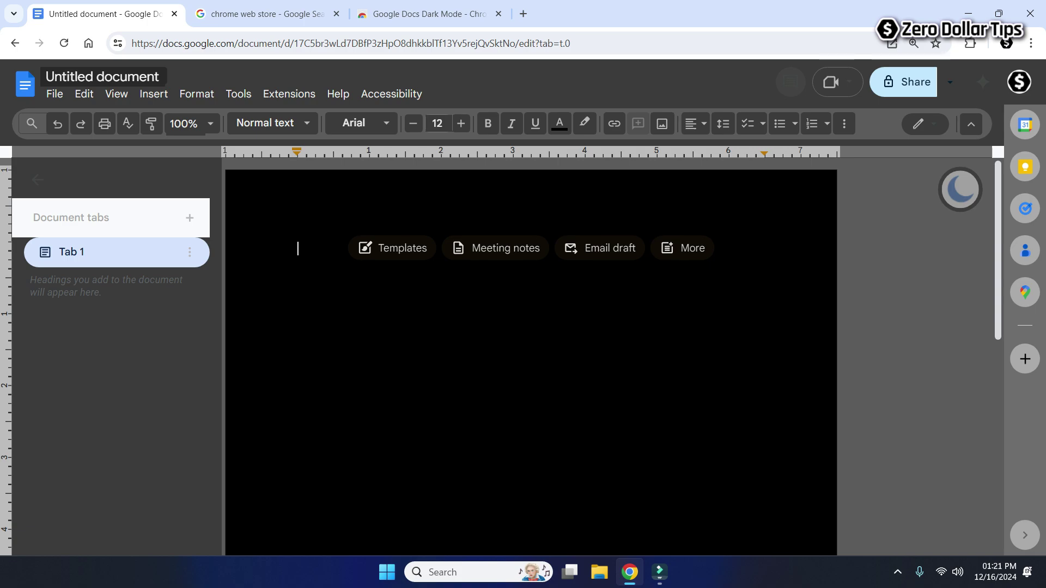
mouse_move(960, 189)
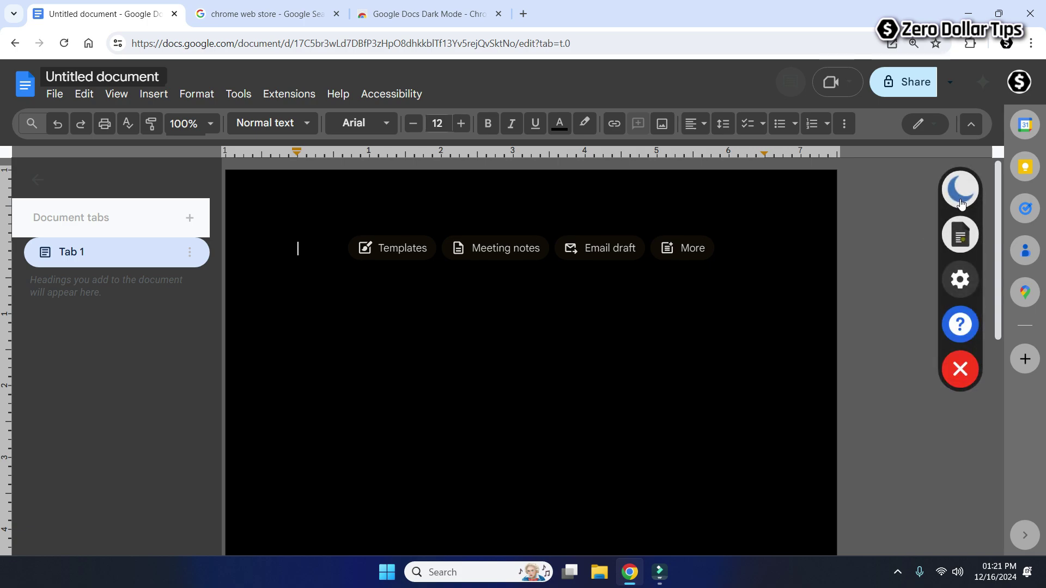
click(959, 240)
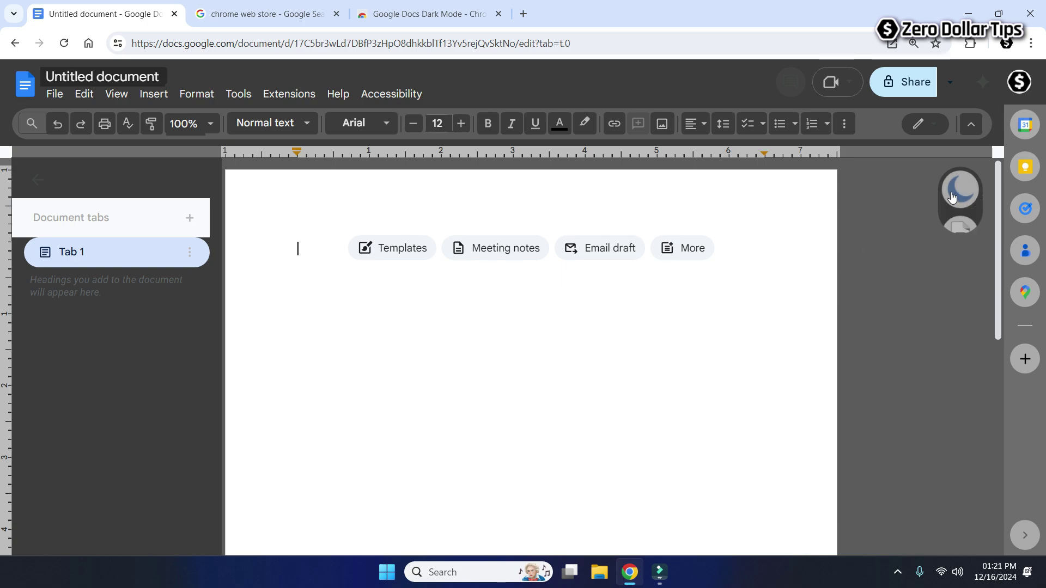
mouse_move(960, 191)
click(962, 240)
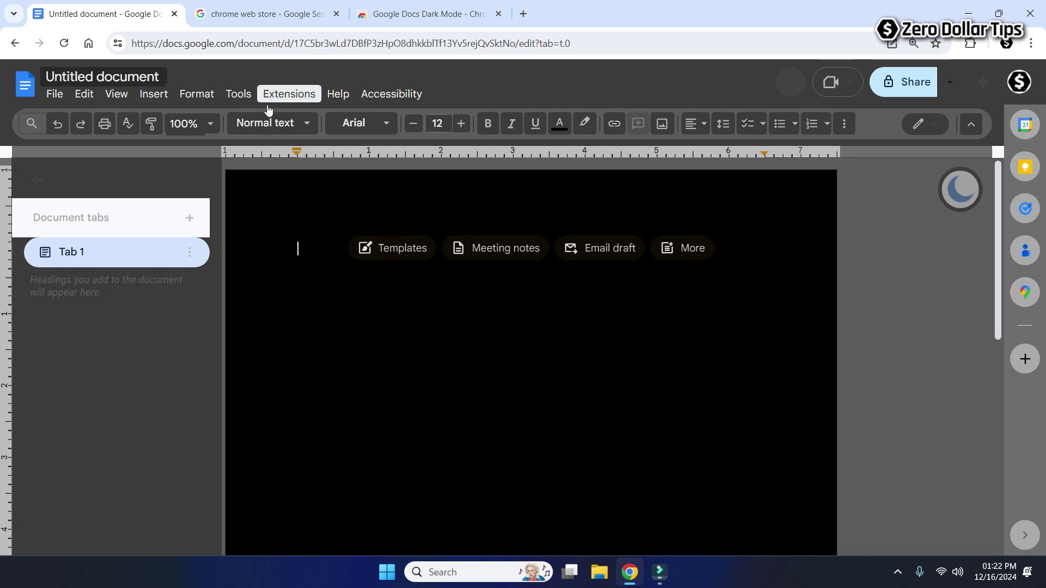
Switch both the interface and the page to light mode, and return both to dark with the Google Docs Dark Mode extension
mouse_move(961, 189)
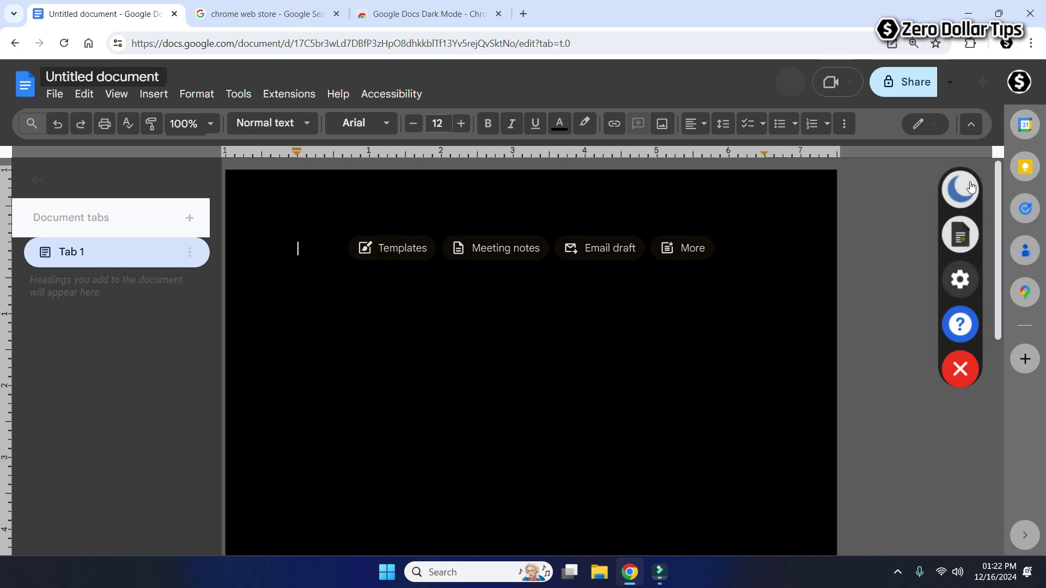
click(962, 189)
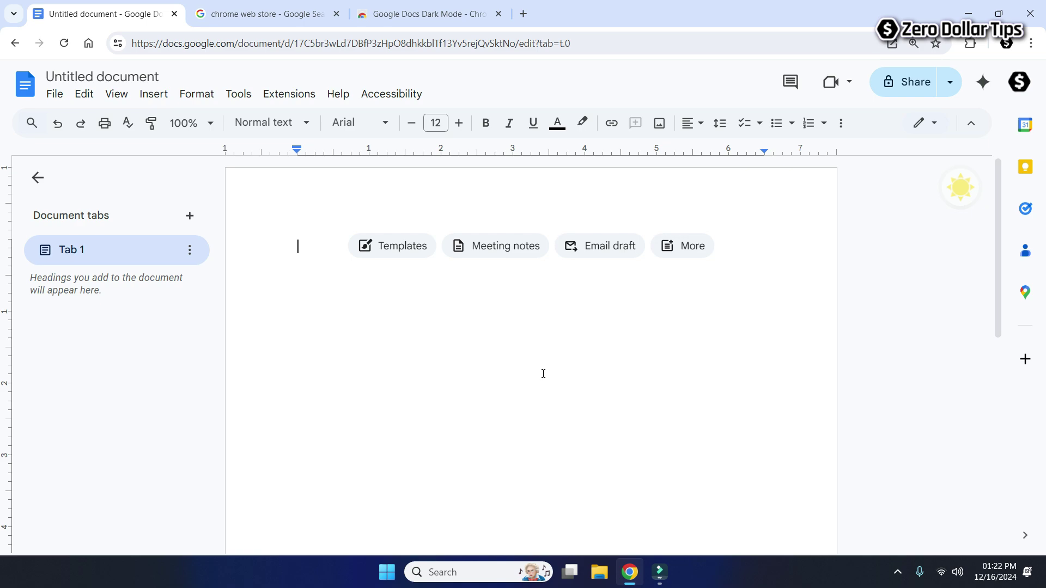
click(963, 188)
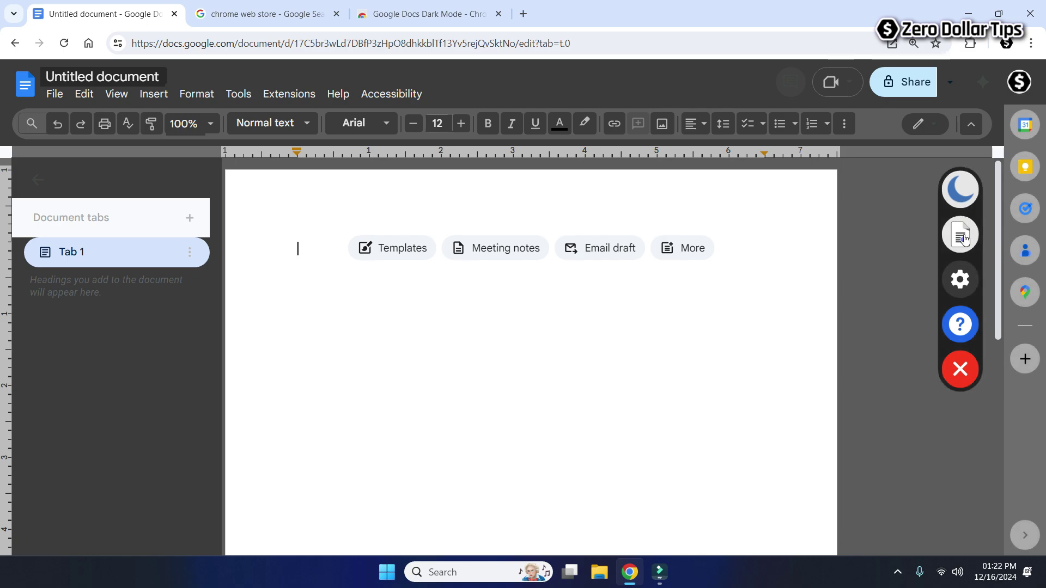
click(962, 238)
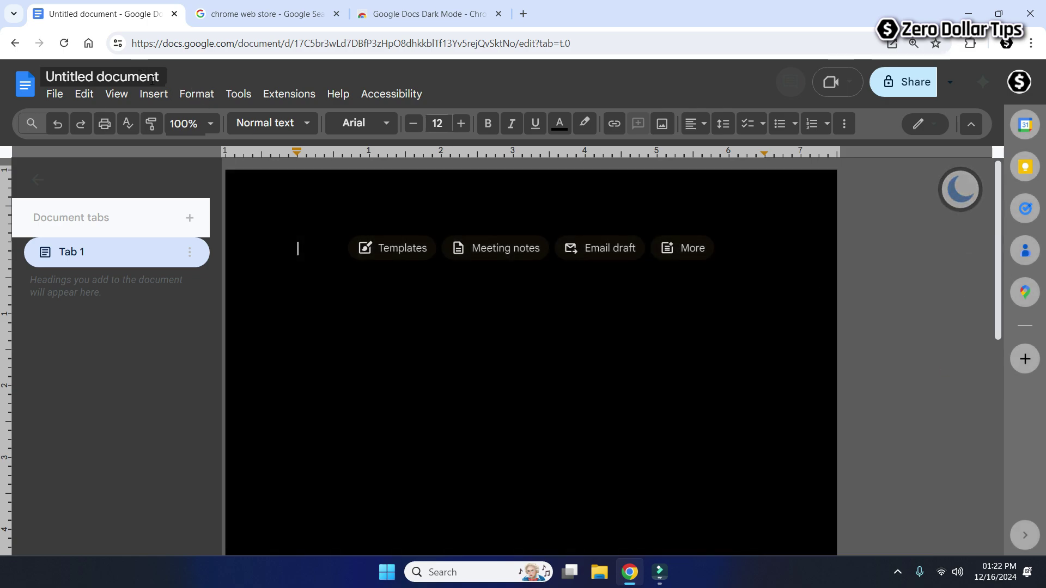
Toggle the interface's dark mode off and on again, and restore the dark background of the page
mouse_move(960, 189)
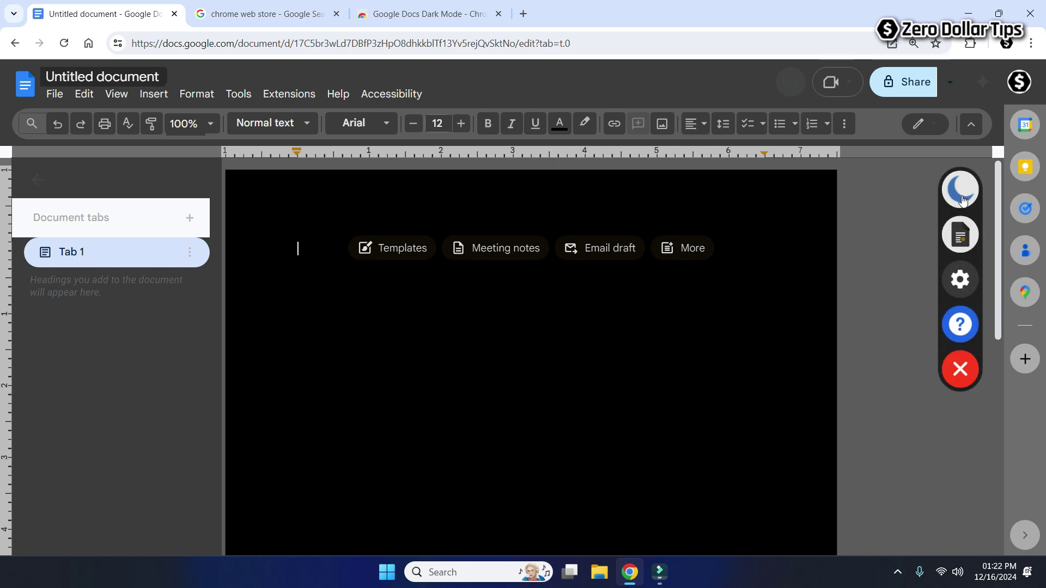
click(962, 202)
click(968, 204)
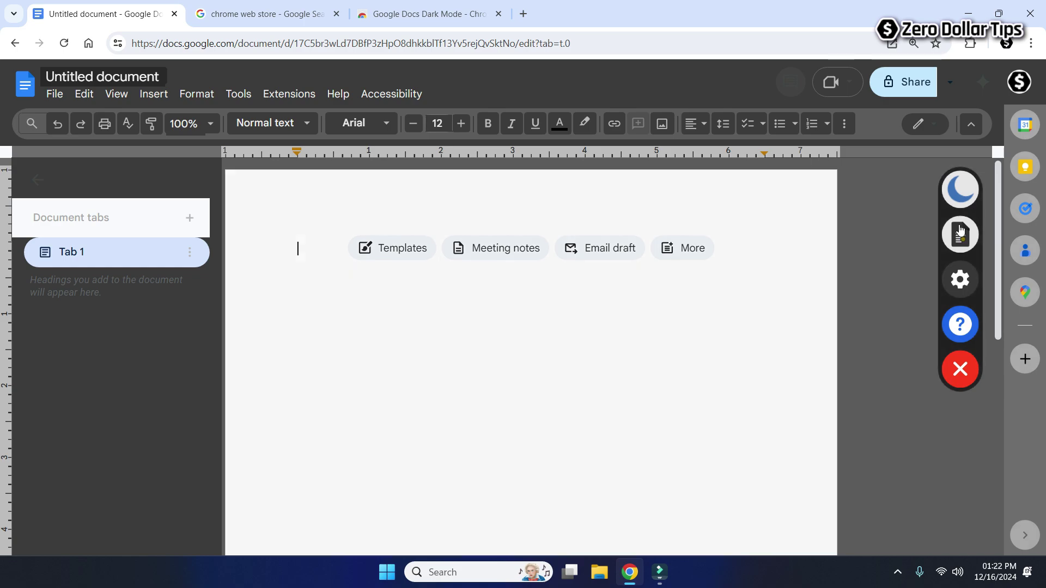
click(961, 236)
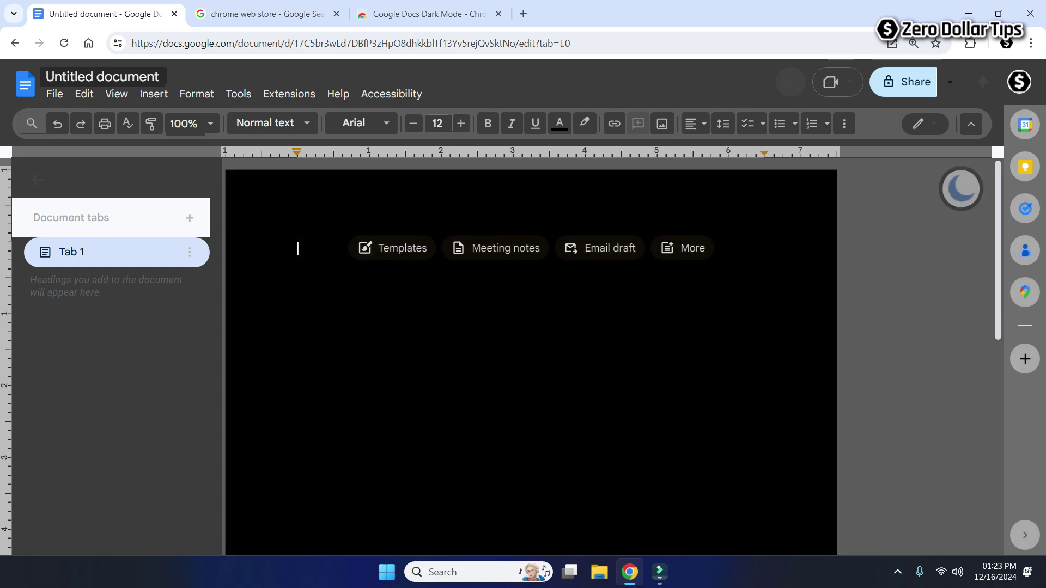